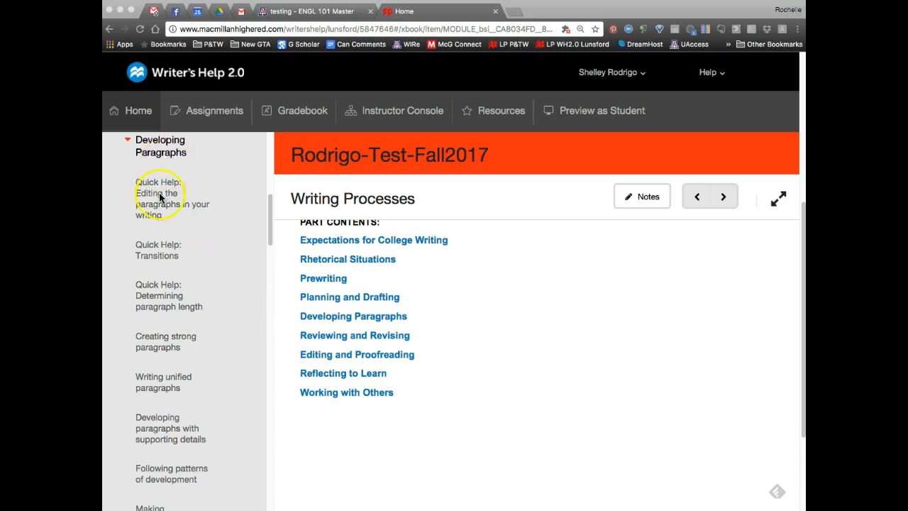
Open the LearningCurve activity on topic sentences and supporting details in the Developing Paragraphs section.
{"action": "scroll", "coordinate": [172, 211], "scroll_direction": "down", "scroll_amount": 1}
{"action": "scroll", "coordinate": [156, 323], "scroll_direction": "down", "scroll_amount": 10}
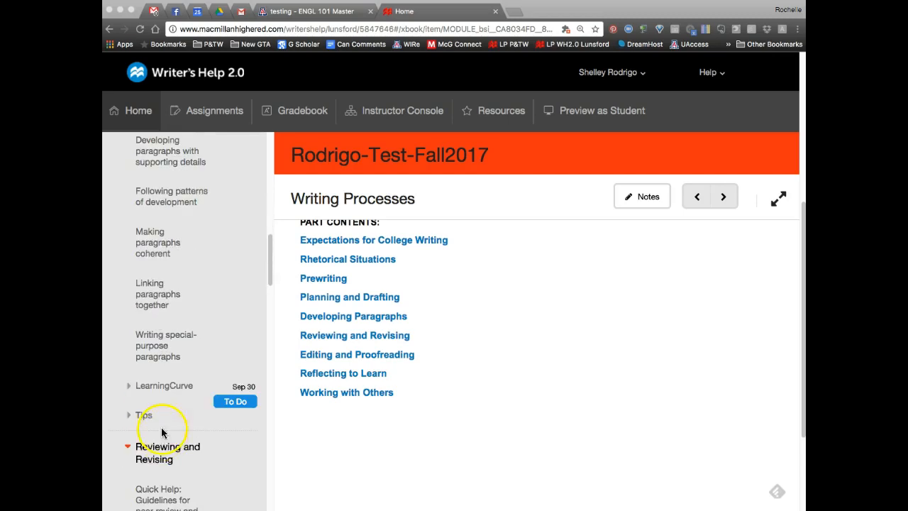
{"action": "left_click", "coordinate": [163, 386]}
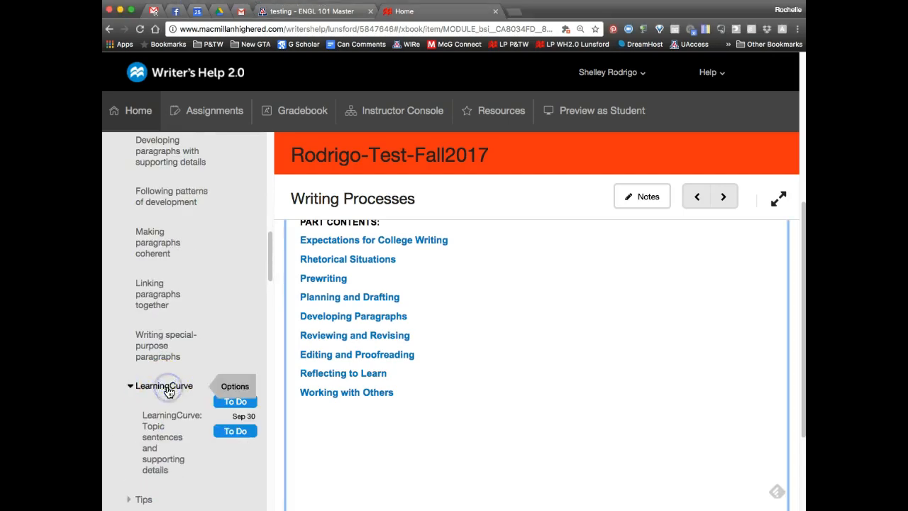
{"action": "left_click", "coordinate": [162, 437]}
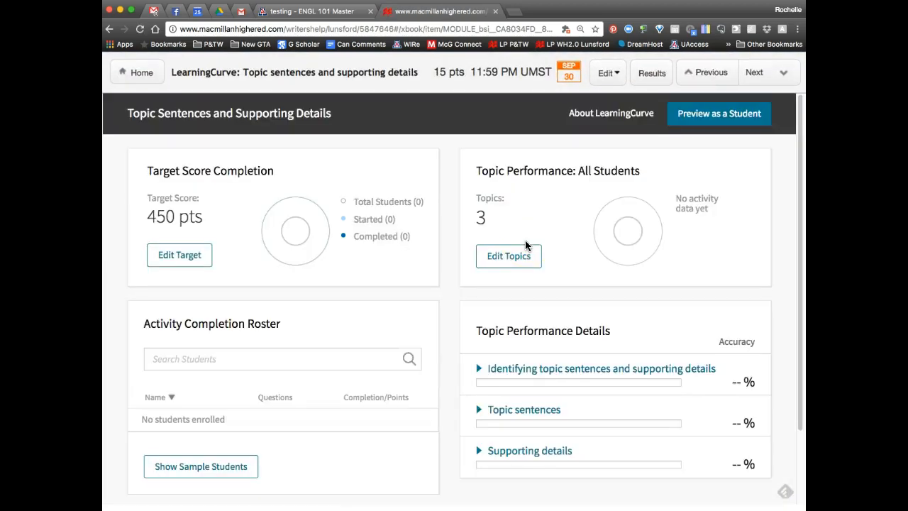
Preview the LearningCurve activity as a student, begin it, and examine the first question and its help options.
{"action": "left_click", "coordinate": [735, 115]}
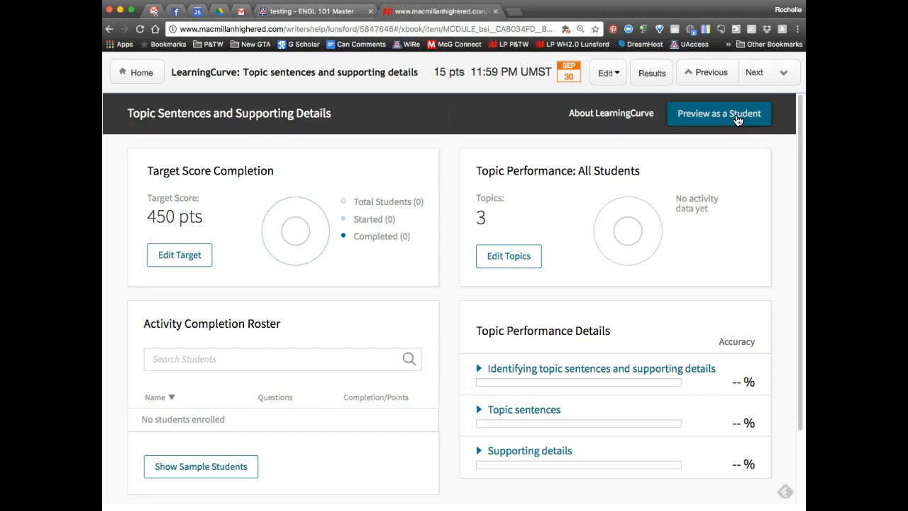
{"action": "left_click", "coordinate": [736, 119]}
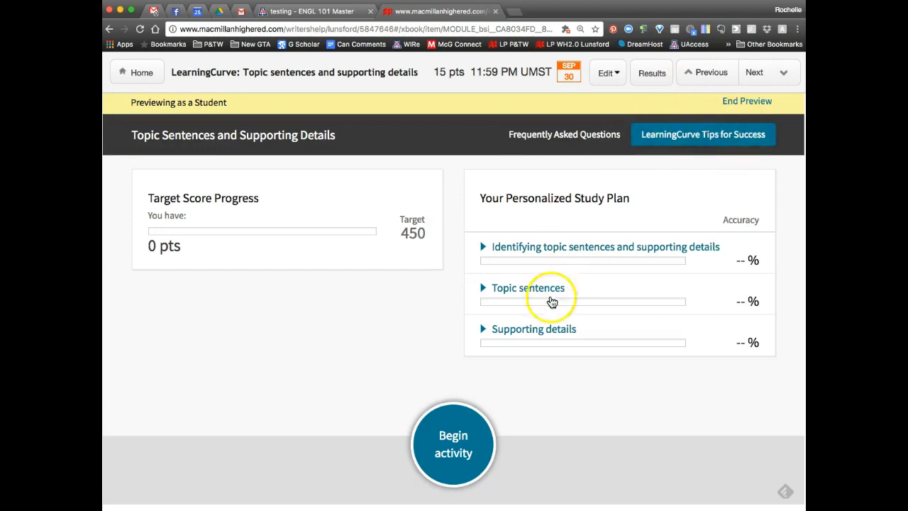
{"action": "left_click", "coordinate": [458, 443]}
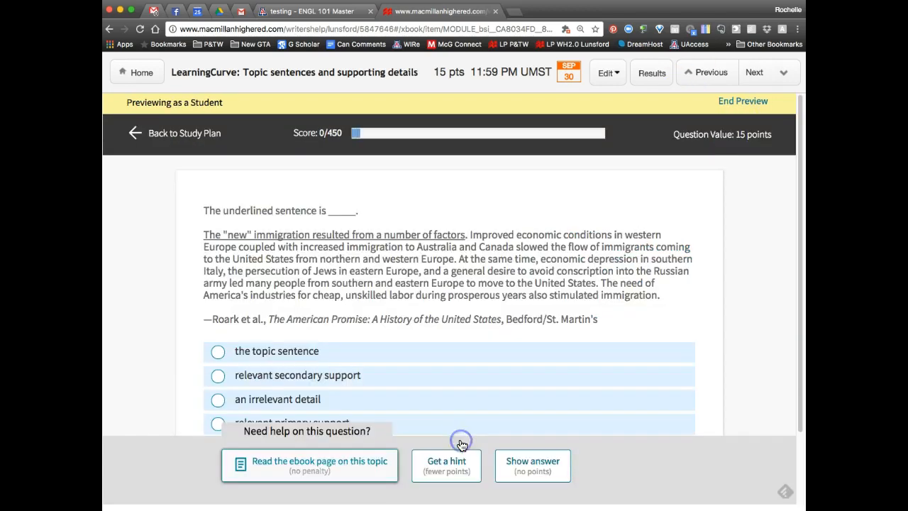
{"action": "scroll", "coordinate": [424, 345], "scroll_direction": "down", "scroll_amount": 1}
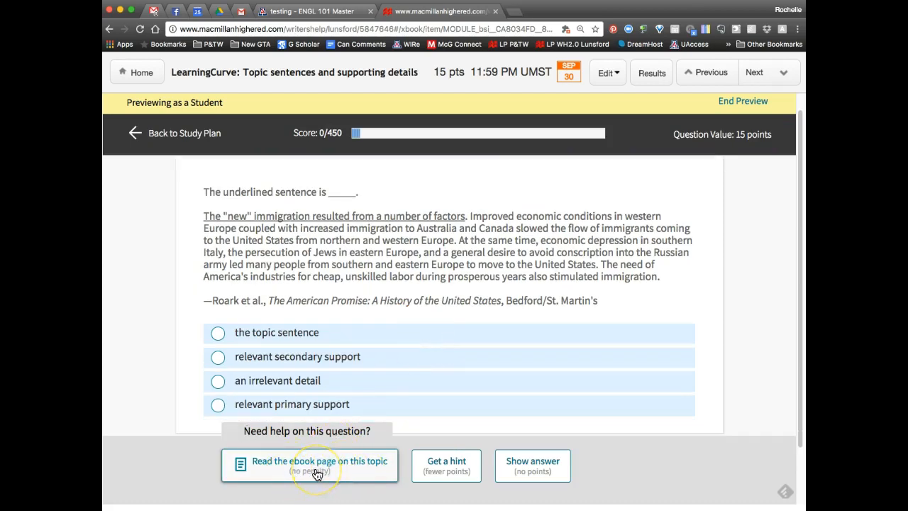
{"action": "left_click", "coordinate": [316, 471]}
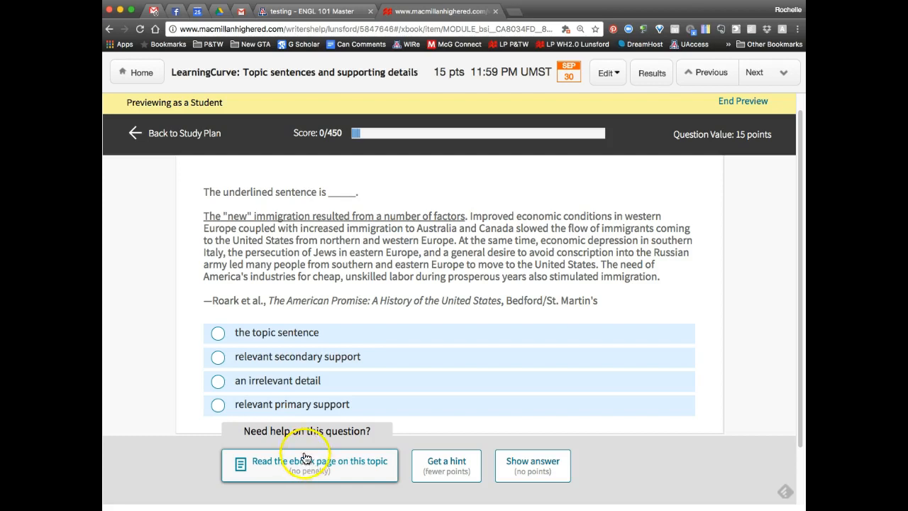
Return to the course home and open the video prompt "Lessons from being a peer reviewer" under Reviewing and Revising.
{"action": "left_click", "coordinate": [144, 73]}
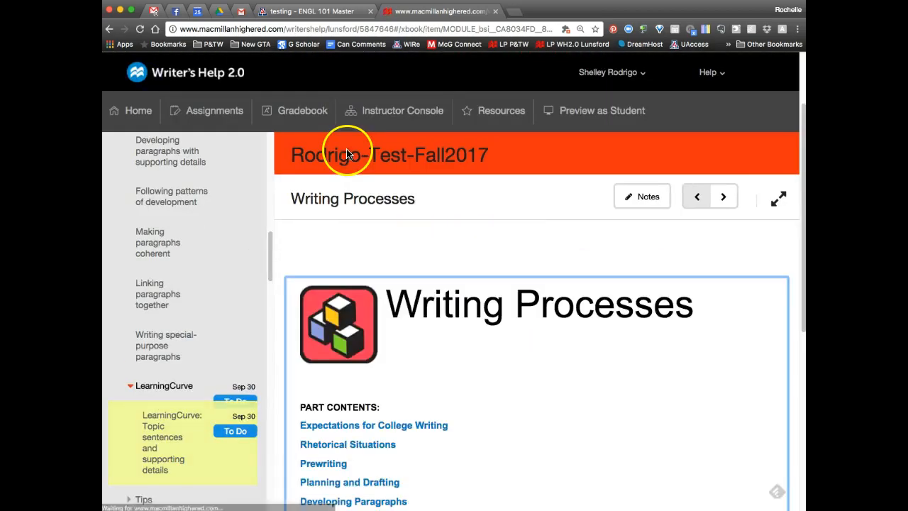
{"action": "scroll", "coordinate": [207, 352], "scroll_direction": "down", "scroll_amount": 6}
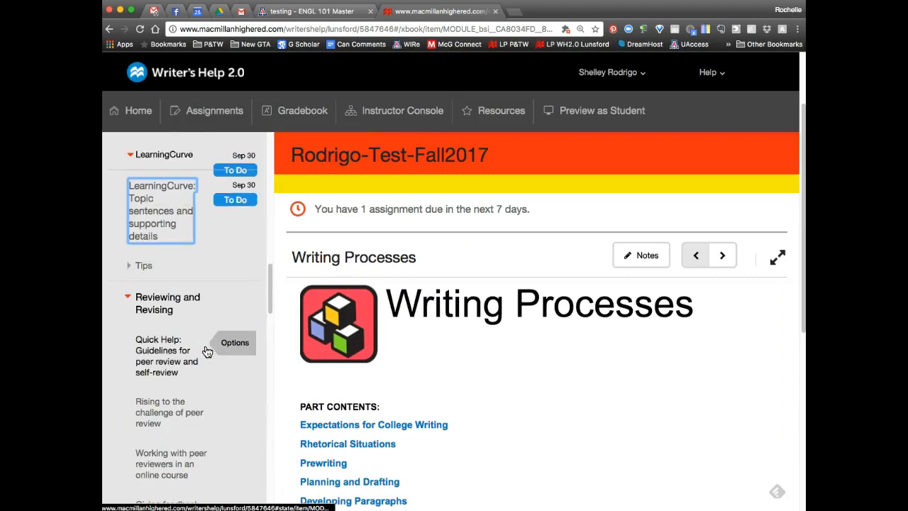
{"action": "scroll", "coordinate": [206, 352], "scroll_direction": "down", "scroll_amount": 10}
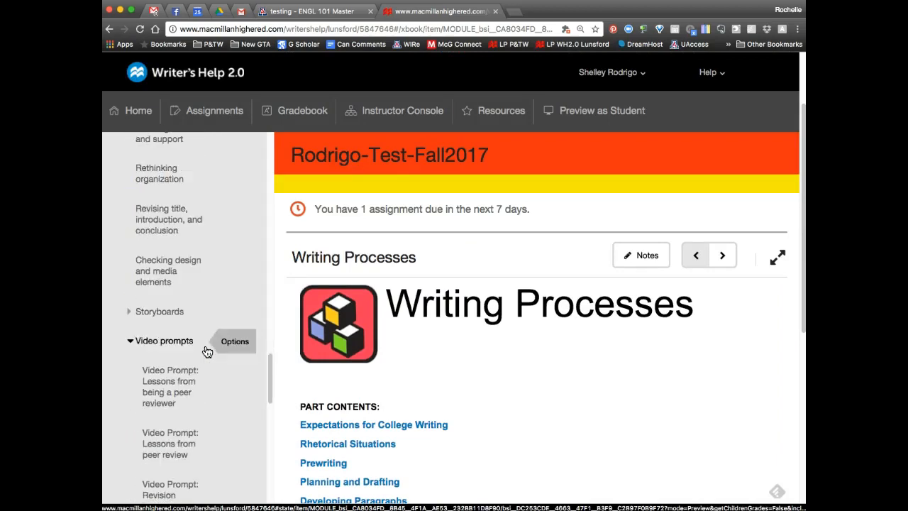
{"action": "left_click", "coordinate": [179, 385]}
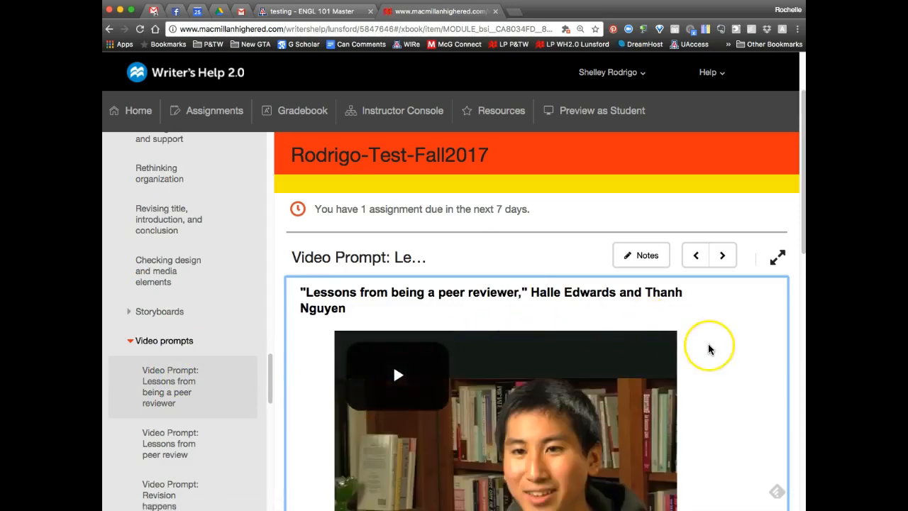
Examine the video prompt's embedded video and its written reflection questions.
{"action": "scroll", "coordinate": [708, 349], "scroll_direction": "down", "scroll_amount": 3}
{"action": "scroll", "coordinate": [709, 348], "scroll_direction": "down", "scroll_amount": 10}
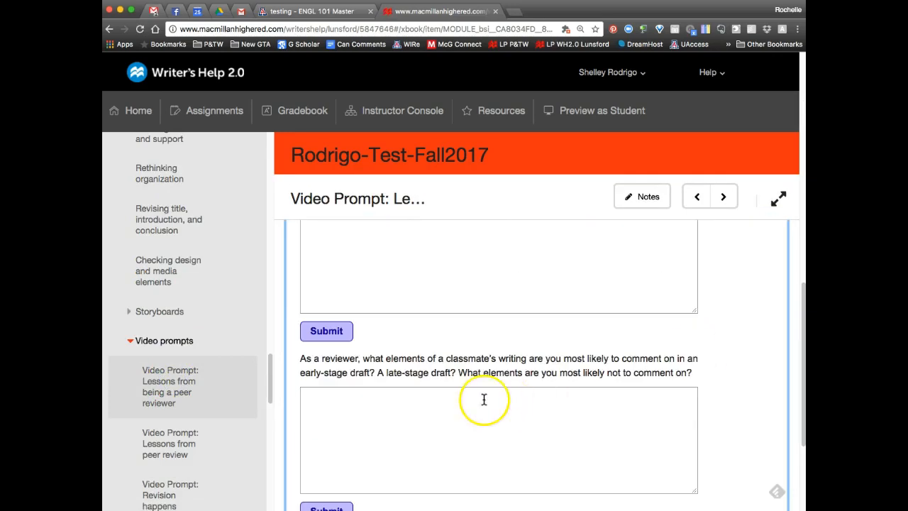
{"action": "scroll", "coordinate": [484, 400], "scroll_direction": "down", "scroll_amount": 5}
{"action": "scroll", "coordinate": [484, 399], "scroll_direction": "up", "scroll_amount": 15}
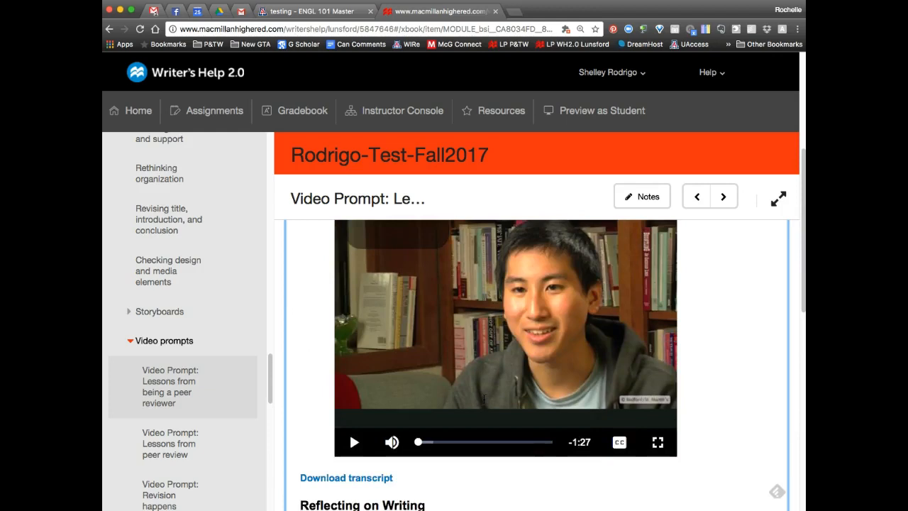
{"action": "scroll", "coordinate": [484, 399], "scroll_direction": "up", "scroll_amount": 2}
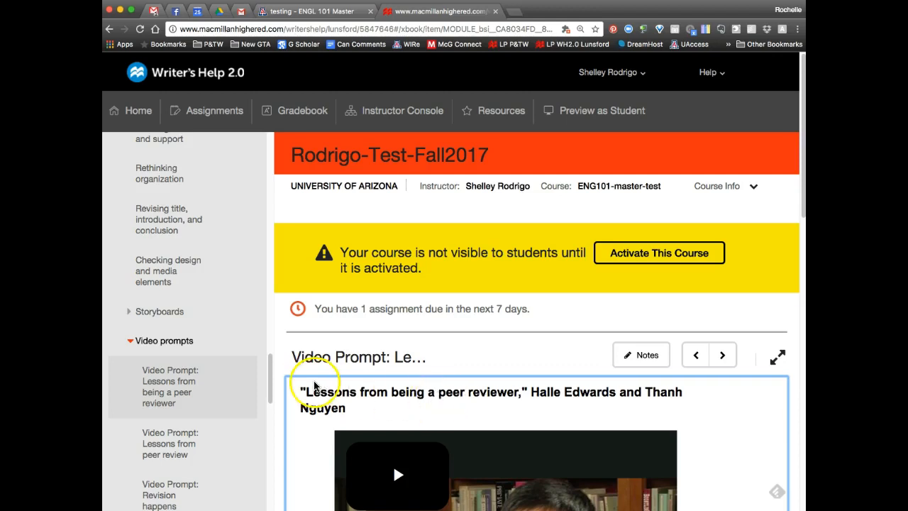
{"action": "mouse_move", "coordinate": [252, 390]}
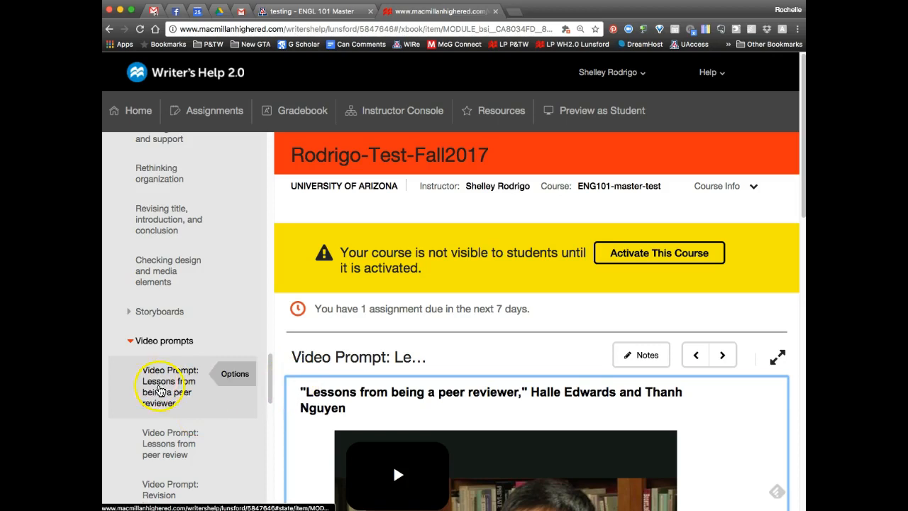
{"action": "scroll", "coordinate": [304, 450], "scroll_direction": "down", "scroll_amount": 3}
{"action": "scroll", "coordinate": [305, 447], "scroll_direction": "down", "scroll_amount": 5}
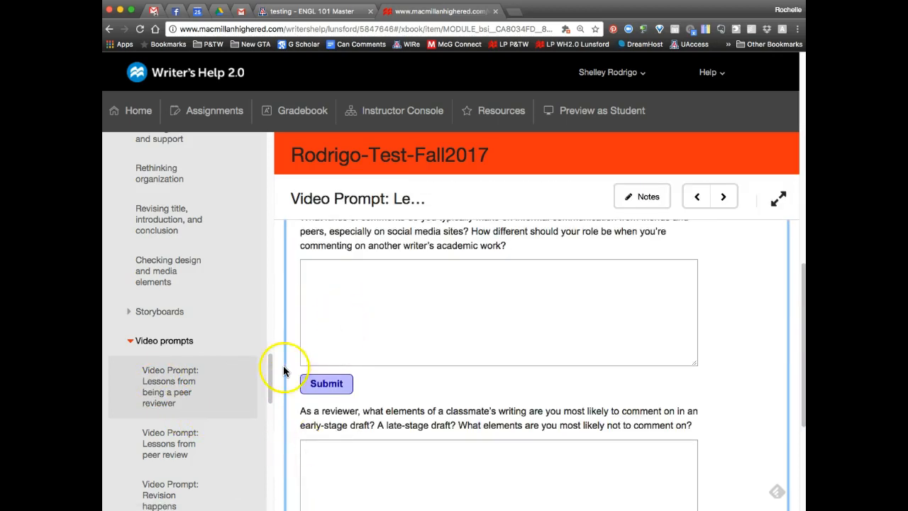
Assign the "Lessons from being a peer reviewer" video prompt with a due date of 09/30/2017 and no gradebook points.
{"action": "left_click", "coordinate": [222, 380]}
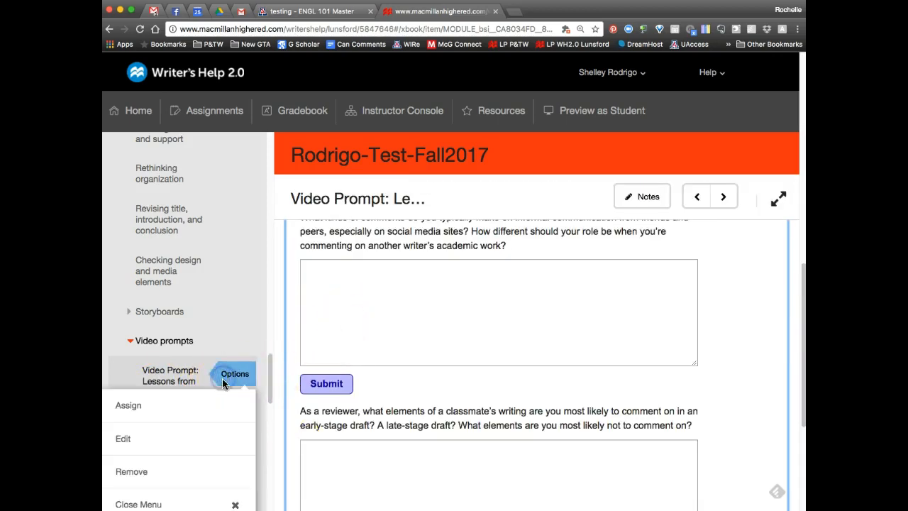
{"action": "left_click", "coordinate": [149, 410]}
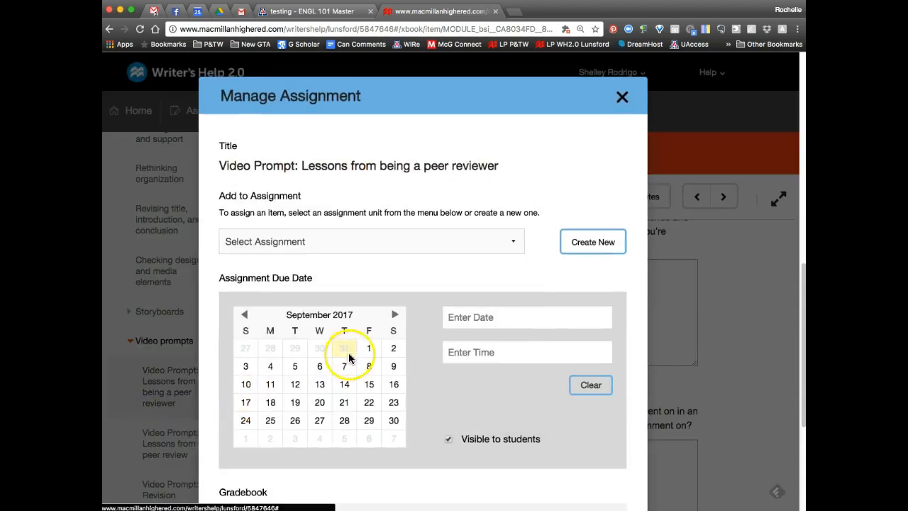
{"action": "left_click", "coordinate": [395, 424]}
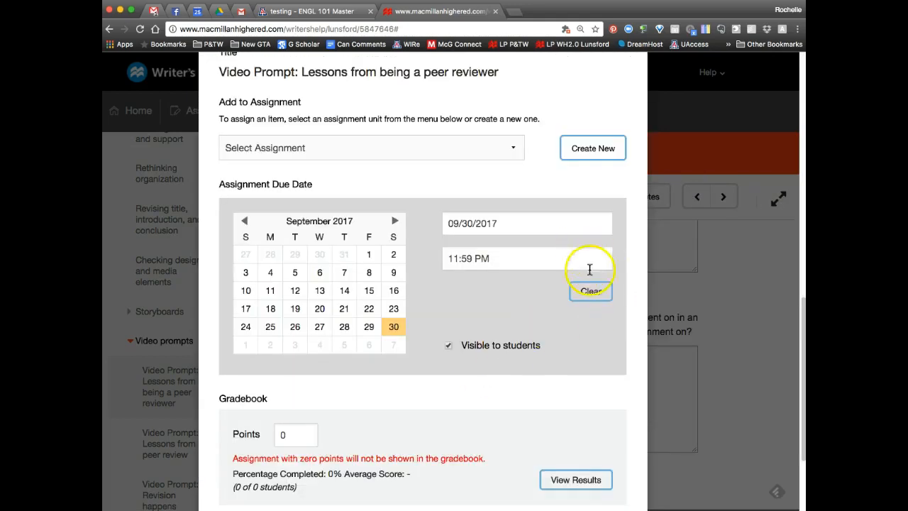
{"action": "scroll", "coordinate": [588, 270], "scroll_direction": "down", "scroll_amount": 4}
{"action": "left_click", "coordinate": [250, 444]}
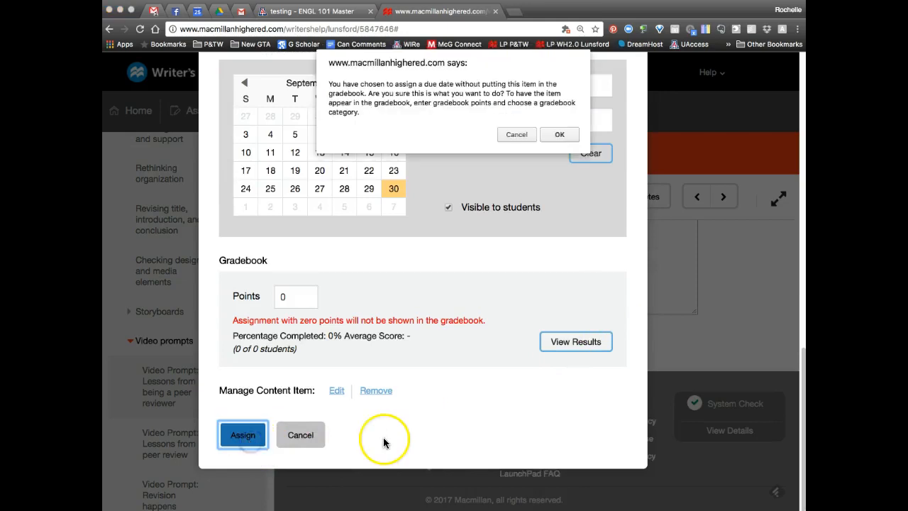
{"action": "left_click", "coordinate": [564, 135]}
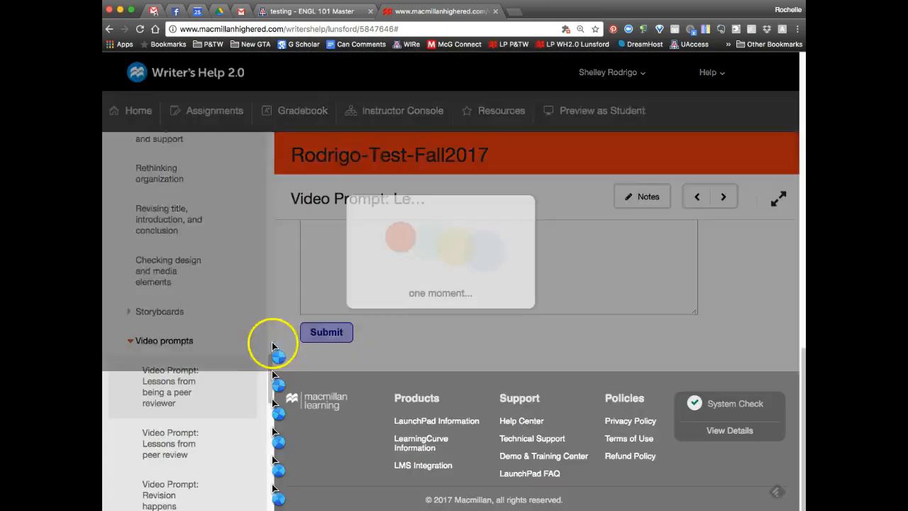
{"action": "mouse_move", "coordinate": [221, 391]}
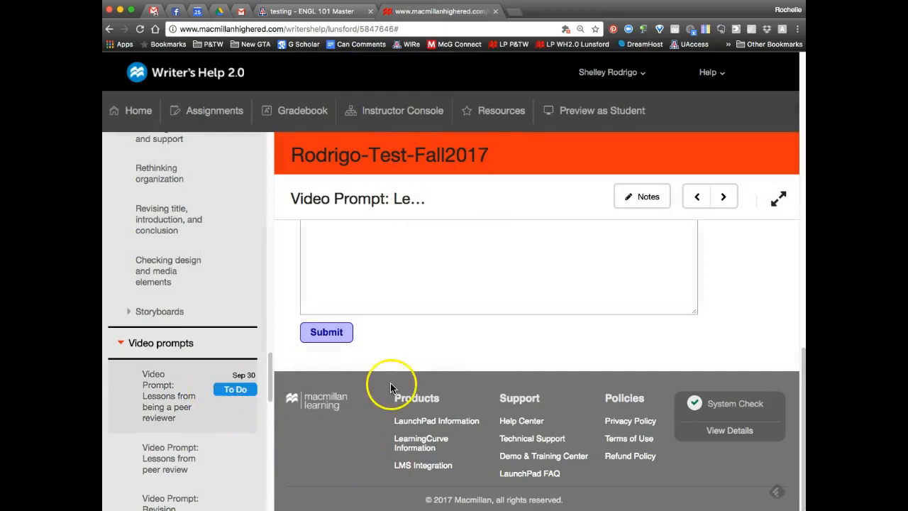
{"action": "scroll", "coordinate": [408, 367], "scroll_direction": "up", "scroll_amount": 3}
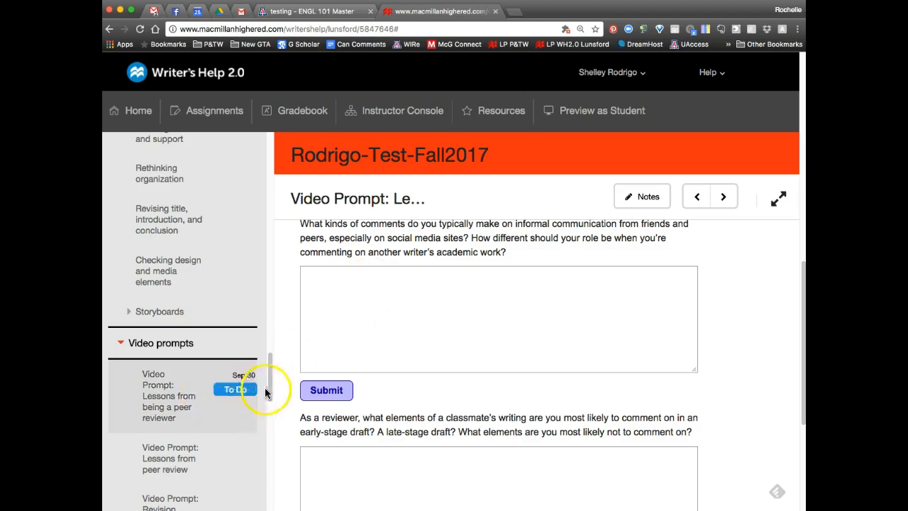
{"action": "scroll", "coordinate": [227, 359], "scroll_direction": "up", "scroll_amount": 2}
{"action": "scroll", "coordinate": [214, 361], "scroll_direction": "down", "scroll_amount": 3}
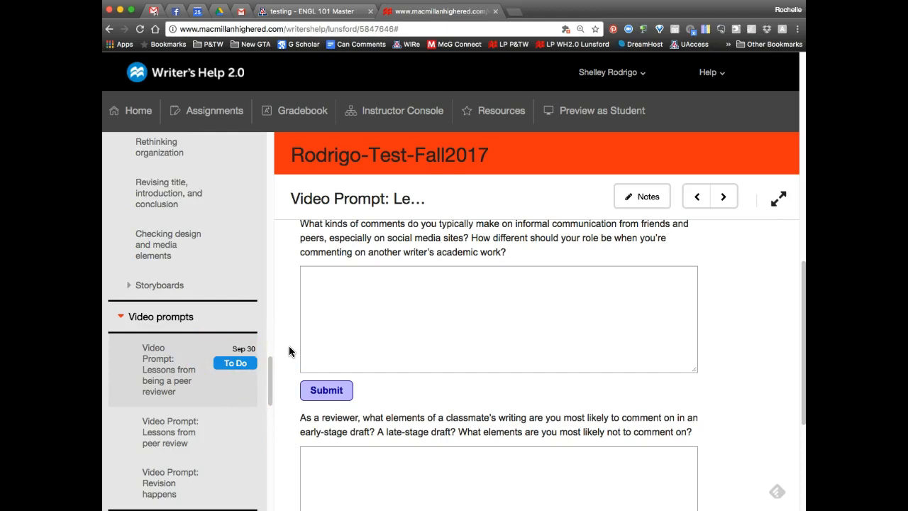
Switch to the ENGL 101 Master course in D2L and look over the items in the testing module.
{"action": "left_click", "coordinate": [315, 12]}
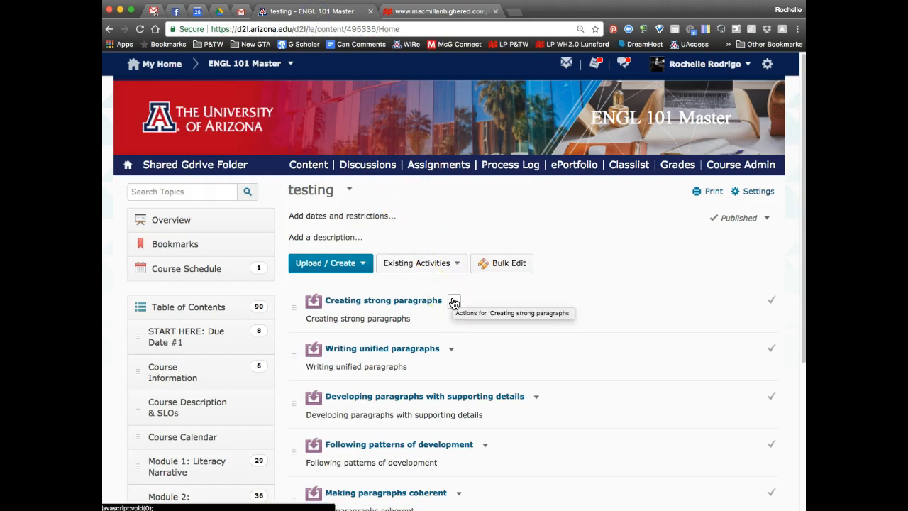
{"action": "scroll", "coordinate": [455, 303], "scroll_direction": "down", "scroll_amount": 3}
{"action": "scroll", "coordinate": [453, 304], "scroll_direction": "up", "scroll_amount": 3}
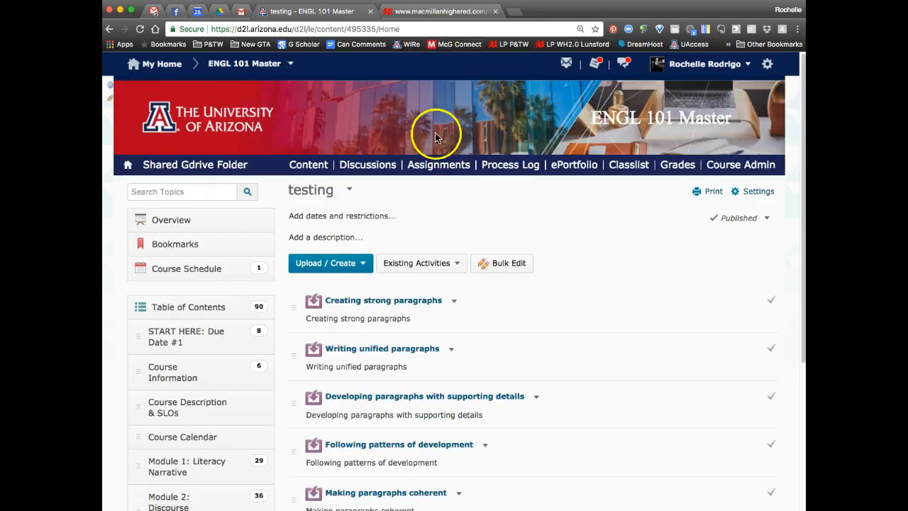
{"action": "scroll", "coordinate": [444, 153], "scroll_direction": "down", "scroll_amount": 3}
{"action": "scroll", "coordinate": [483, 342], "scroll_direction": "up", "scroll_amount": 3}
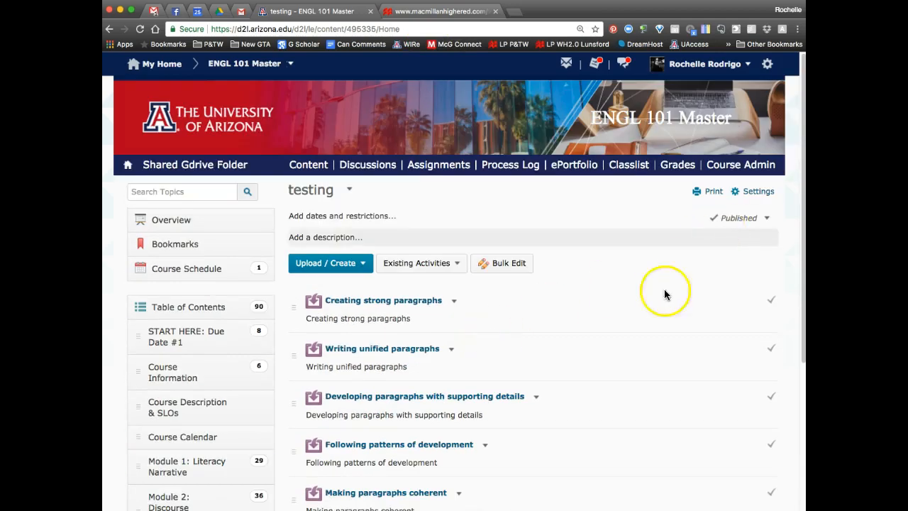
Check the "Creating strong paragraphs" link by opening its Writer's Help page, and return to the testing module.
{"action": "scroll", "coordinate": [437, 405], "scroll_direction": "down", "scroll_amount": 1}
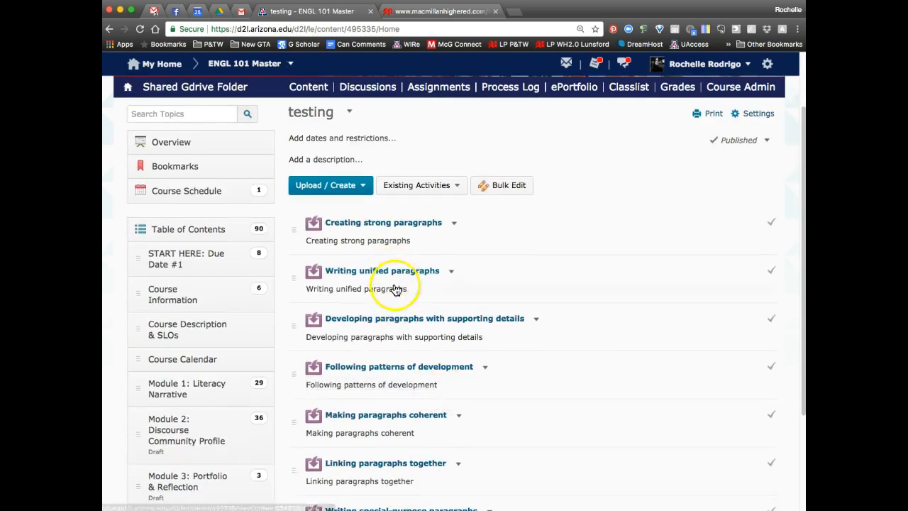
{"action": "scroll", "coordinate": [400, 270], "scroll_direction": "up", "scroll_amount": 1}
{"action": "left_click", "coordinate": [397, 238]}
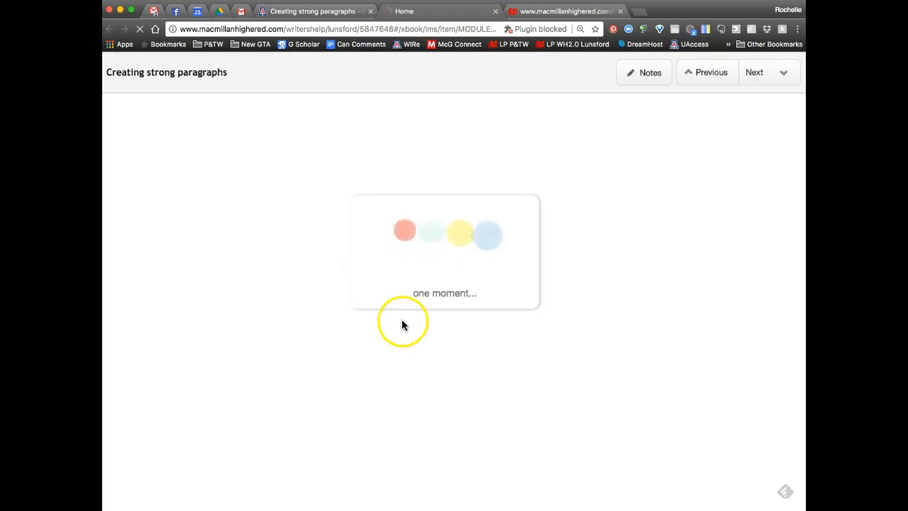
{"action": "left_click", "coordinate": [495, 11]}
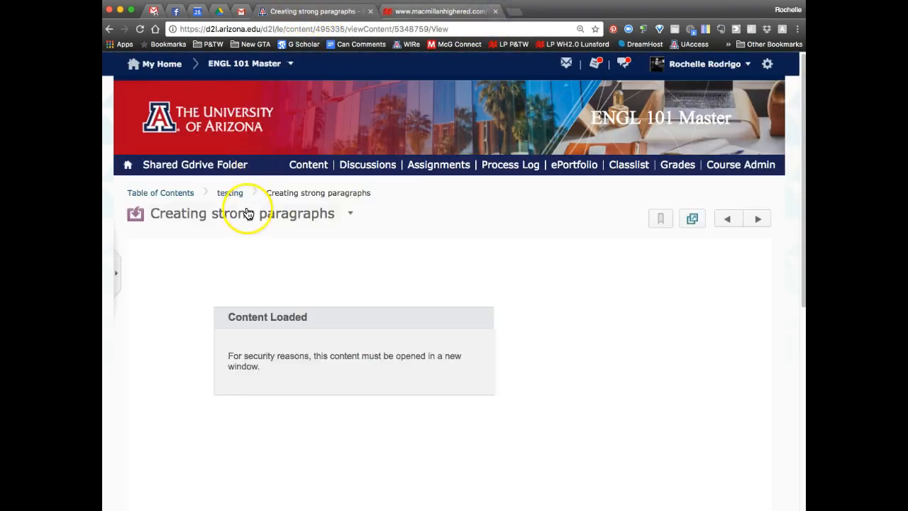
{"action": "left_click", "coordinate": [230, 194]}
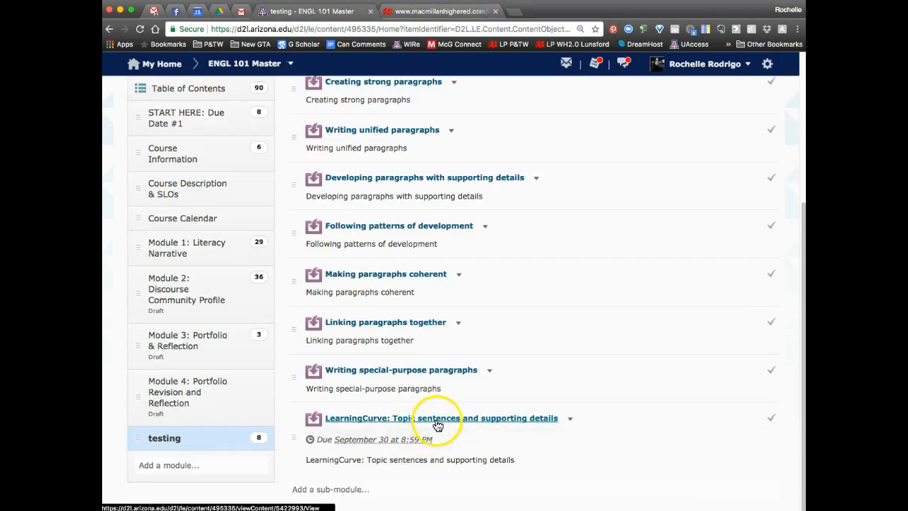
Open the "LearningCurve: Topic sentences and supporting details" link from the testing module, and close the extra page.
{"action": "left_click", "coordinate": [438, 420]}
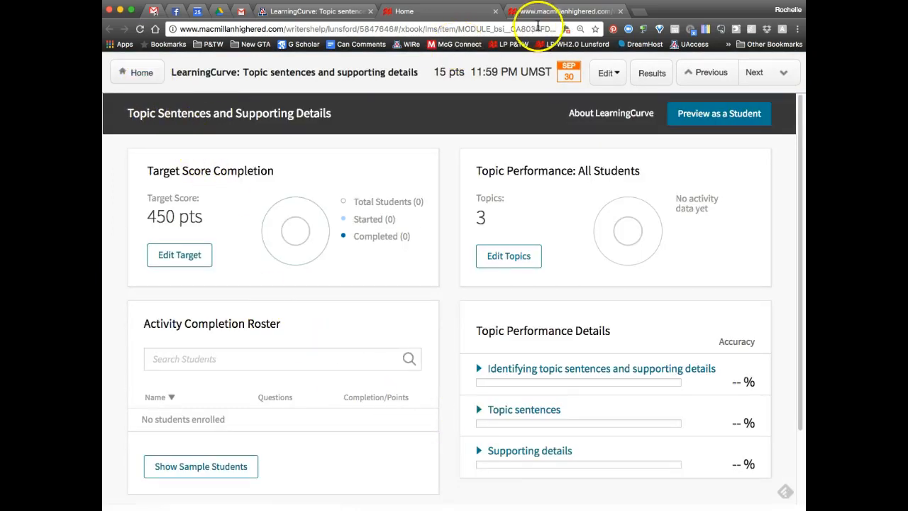
{"action": "left_click", "coordinate": [495, 11]}
Look at the assigned video prompt in Writer's Help, and switch back to the D2L course.
{"action": "left_click", "coordinate": [423, 12]}
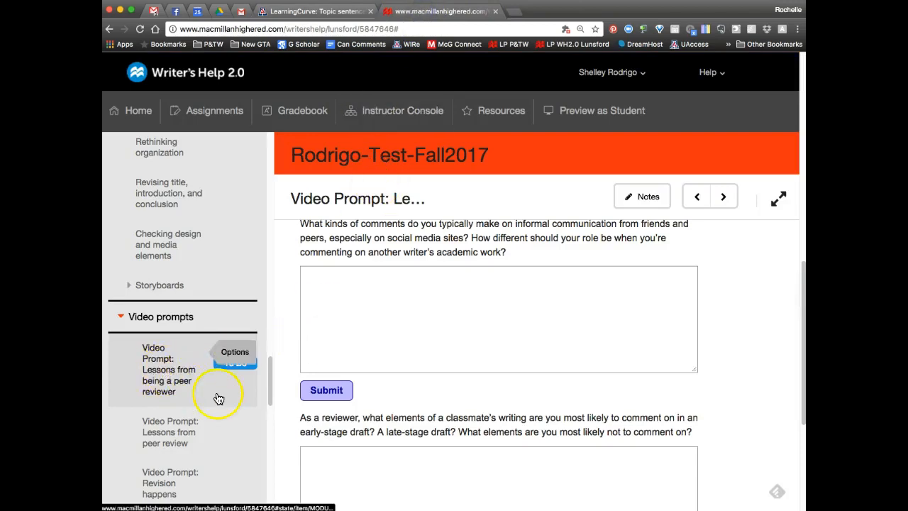
{"action": "left_click", "coordinate": [297, 13]}
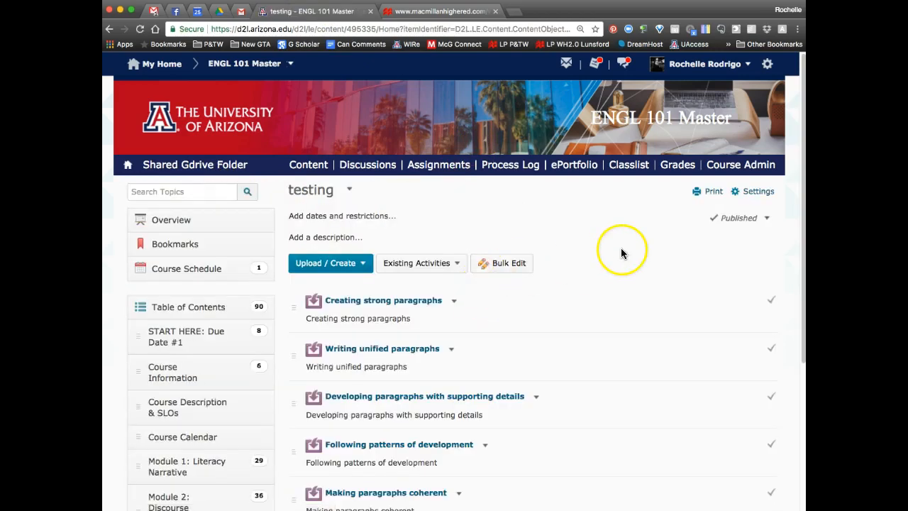
Open the Course Builder for ENGL 101 Master and start adding Macmillan content to the testing module.
{"action": "left_click", "coordinate": [737, 169]}
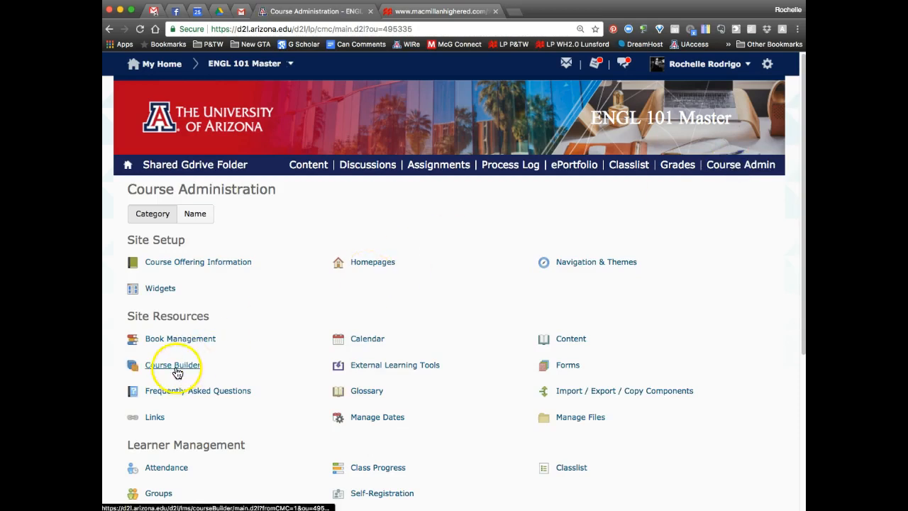
{"action": "left_click", "coordinate": [177, 372]}
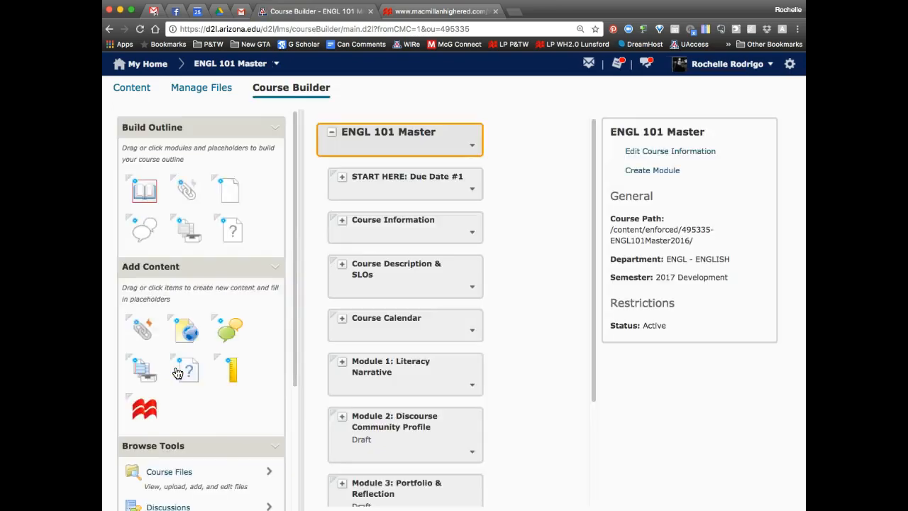
{"action": "scroll", "coordinate": [178, 372], "scroll_direction": "down", "scroll_amount": 3}
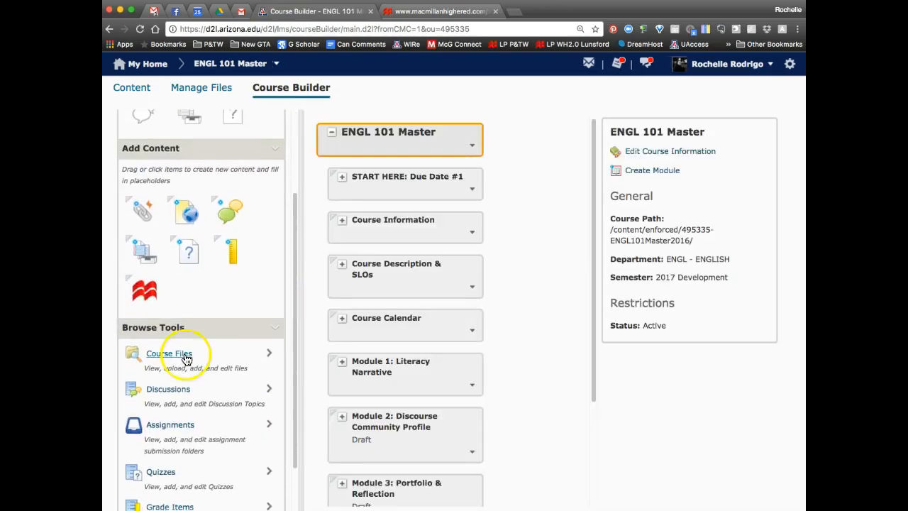
{"action": "scroll", "coordinate": [496, 336], "scroll_direction": "down", "scroll_amount": 3}
{"action": "left_click_drag", "start_coordinate": [144, 289], "coordinate": [376, 478]}
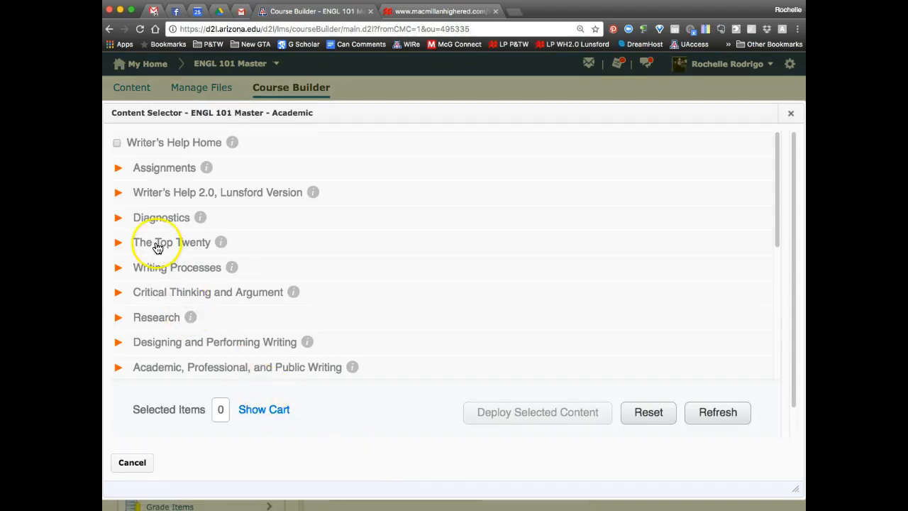
Deploy "Video Prompt: Lessons from being a peer reviewer" from the Reviewing and Revising section of Writing Processes, and close the content selector.
{"action": "left_click", "coordinate": [117, 267]}
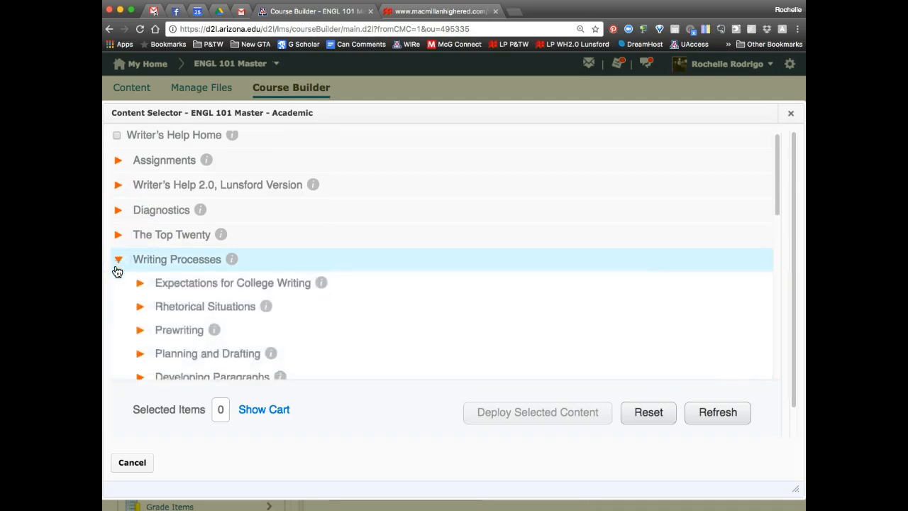
{"action": "scroll", "coordinate": [115, 270], "scroll_direction": "down", "scroll_amount": 4}
{"action": "left_click", "coordinate": [139, 266]}
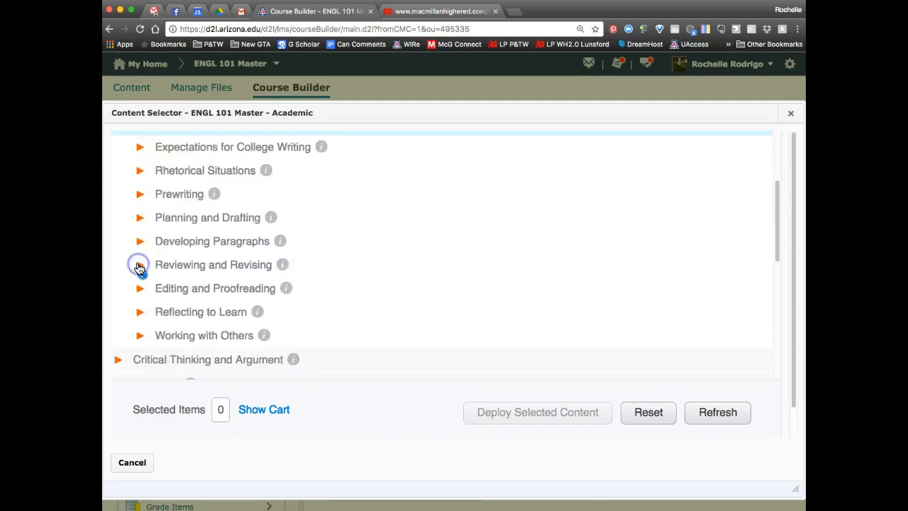
{"action": "scroll", "coordinate": [146, 274], "scroll_direction": "down", "scroll_amount": 5}
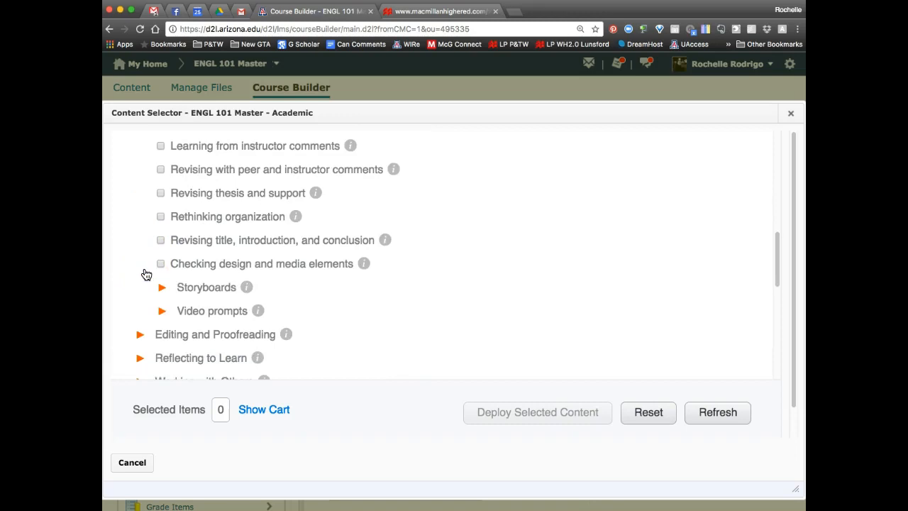
{"action": "left_click", "coordinate": [160, 312]}
{"action": "scroll", "coordinate": [168, 319], "scroll_direction": "down", "scroll_amount": 1}
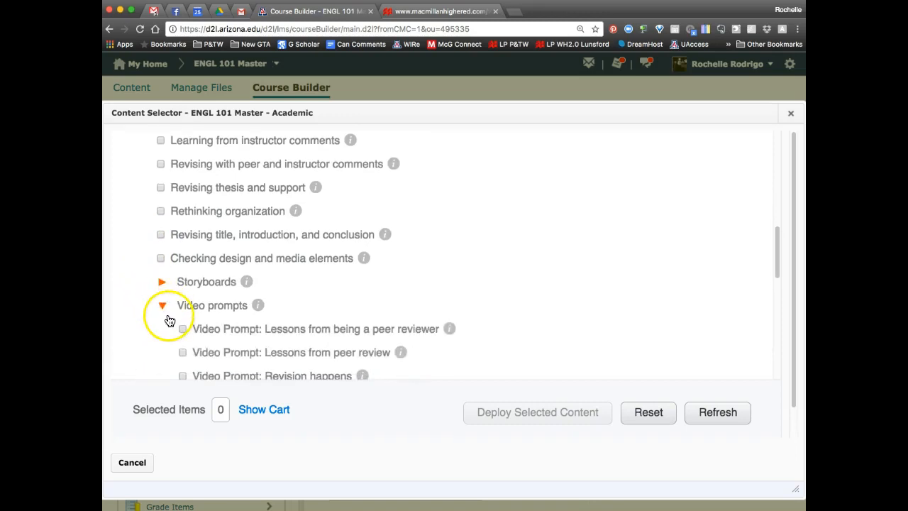
{"action": "left_click", "coordinate": [183, 320]}
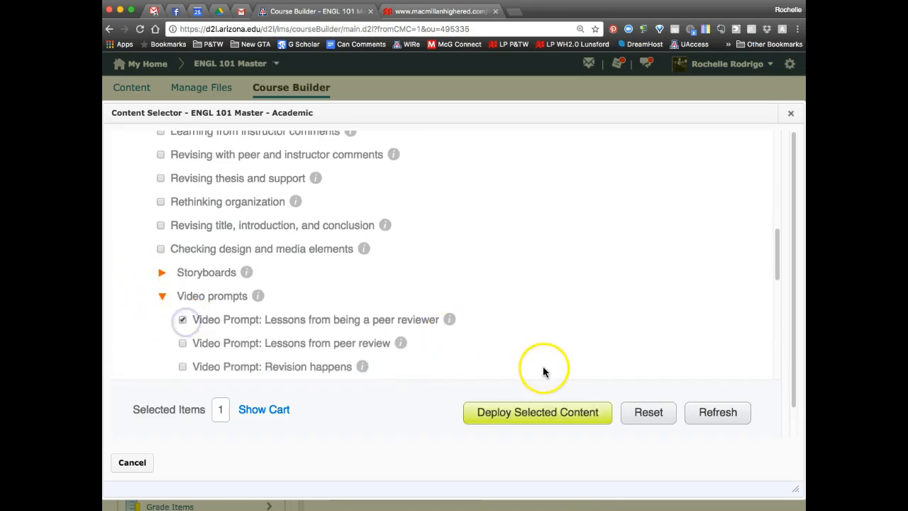
{"action": "left_click", "coordinate": [563, 424]}
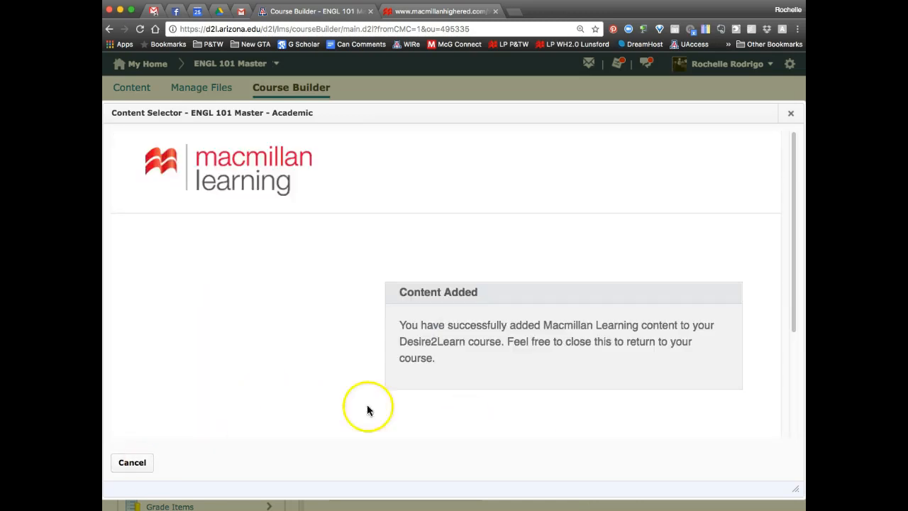
{"action": "left_click", "coordinate": [132, 467]}
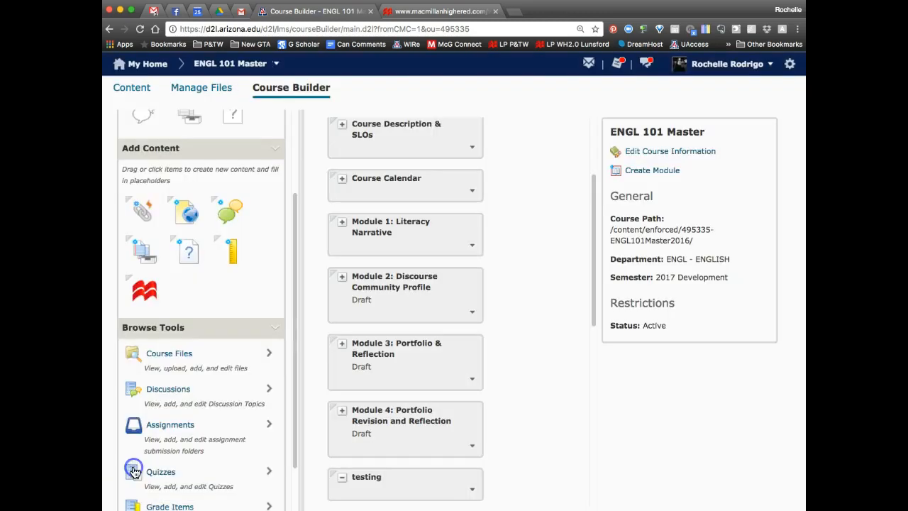
Return to the course content and check the testing module for the deployed video prompt link.
{"action": "scroll", "coordinate": [239, 376], "scroll_direction": "up", "scroll_amount": 3}
{"action": "left_click", "coordinate": [141, 97]}
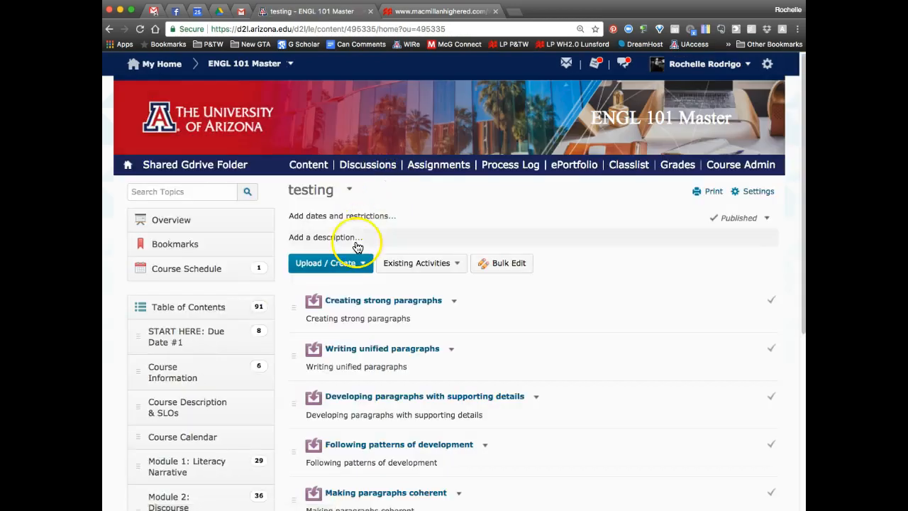
{"action": "scroll", "coordinate": [614, 383], "scroll_direction": "down", "scroll_amount": 5}
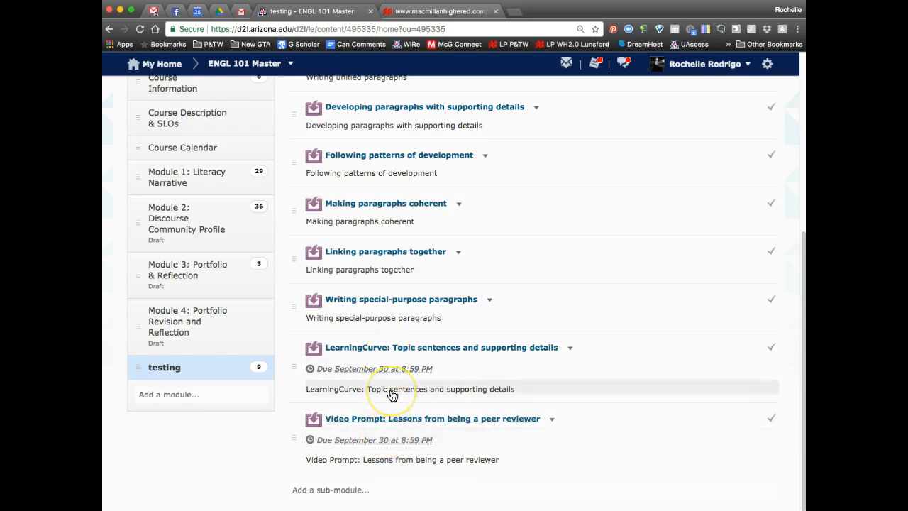
Open the course grade list and examine its categories and the LearningCurve item under In-Class Activities.
{"action": "scroll", "coordinate": [393, 396], "scroll_direction": "up", "scroll_amount": 5}
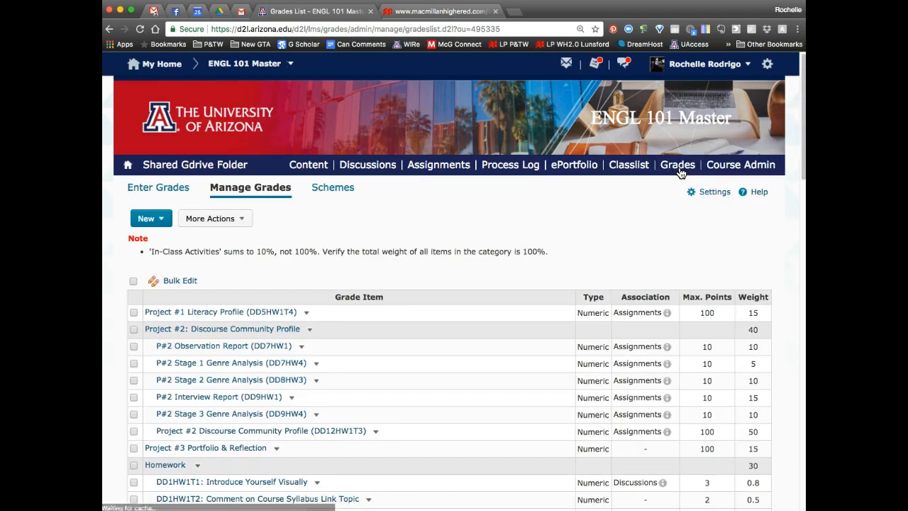
{"action": "scroll", "coordinate": [441, 285], "scroll_direction": "down", "scroll_amount": 3}
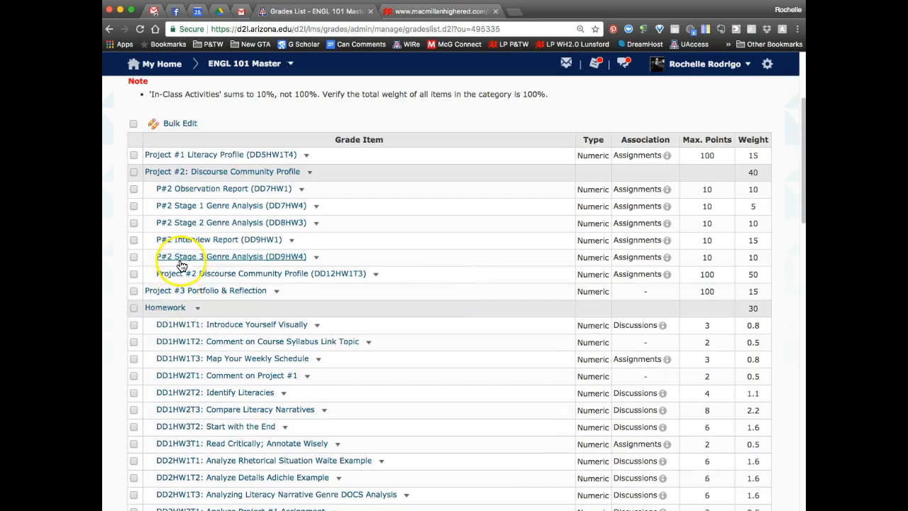
{"action": "scroll", "coordinate": [233, 351], "scroll_direction": "down", "scroll_amount": 20}
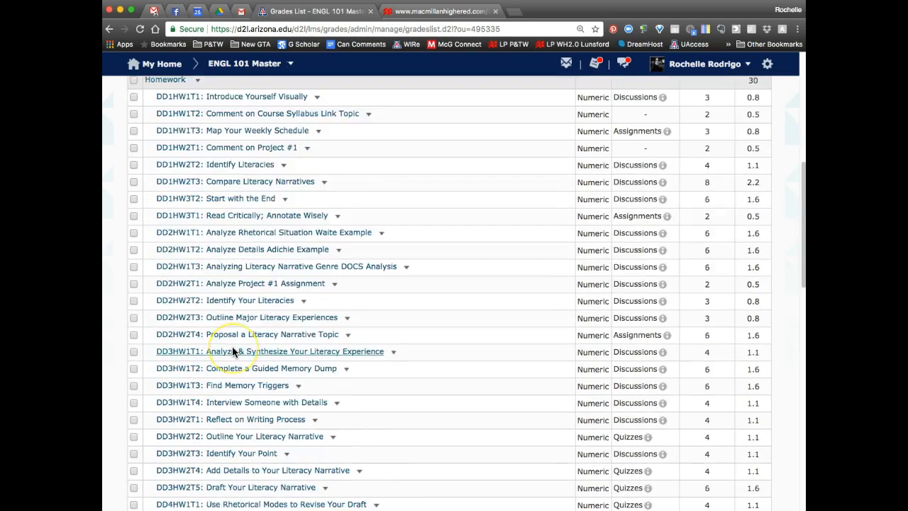
{"action": "scroll", "coordinate": [233, 351], "scroll_direction": "down", "scroll_amount": 2}
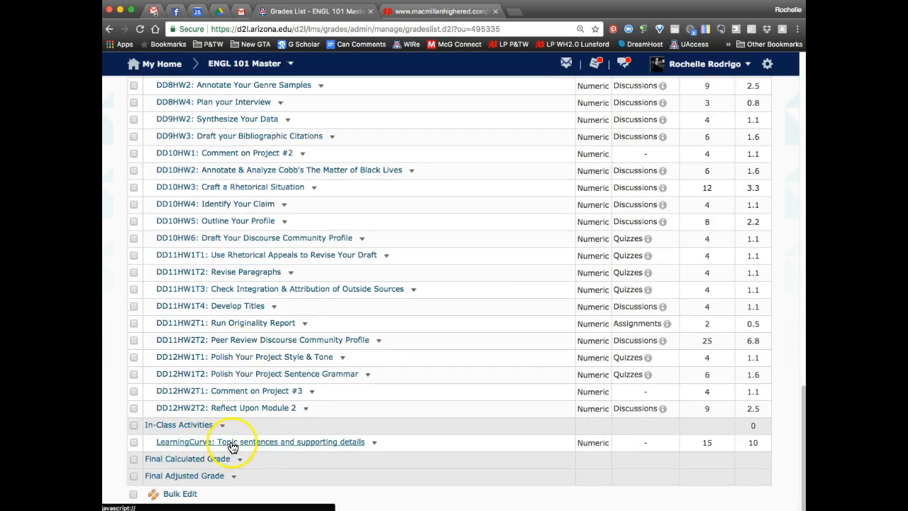
{"action": "scroll", "coordinate": [233, 445], "scroll_direction": "up", "scroll_amount": 15}
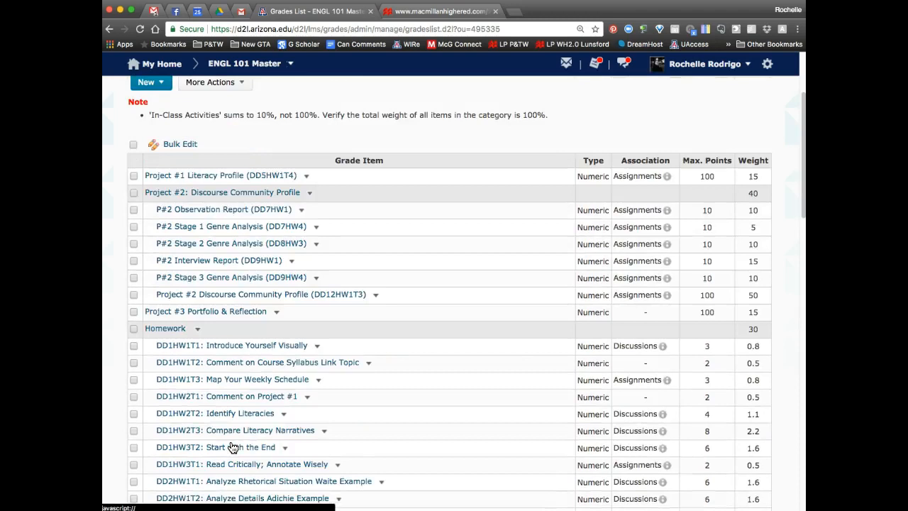
{"action": "scroll", "coordinate": [233, 447], "scroll_direction": "up", "scroll_amount": 4}
{"action": "scroll", "coordinate": [233, 447], "scroll_direction": "down", "scroll_amount": 6}
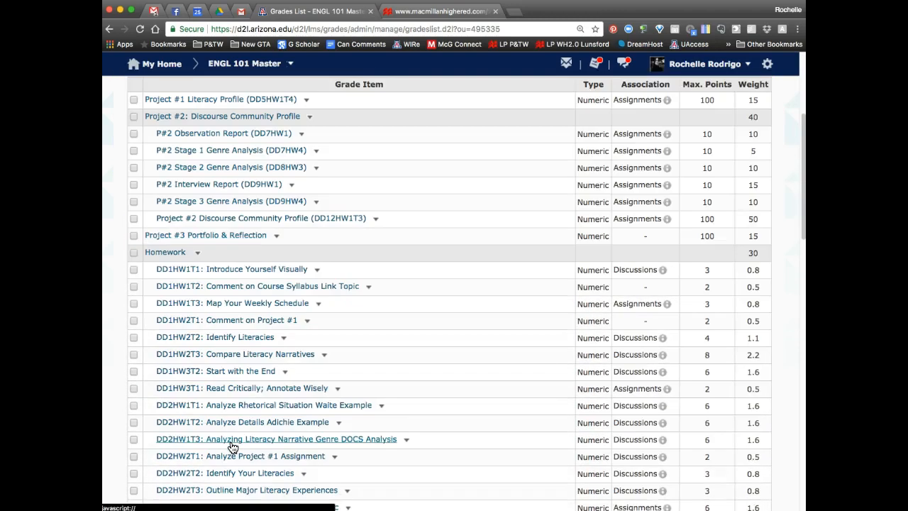
{"action": "scroll", "coordinate": [233, 447], "scroll_direction": "down", "scroll_amount": 20}
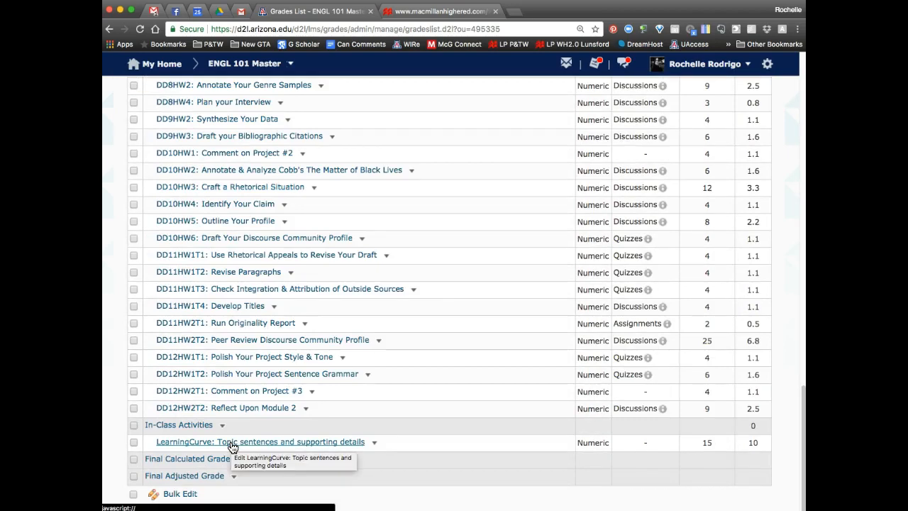
{"action": "left_click", "coordinate": [247, 446]}
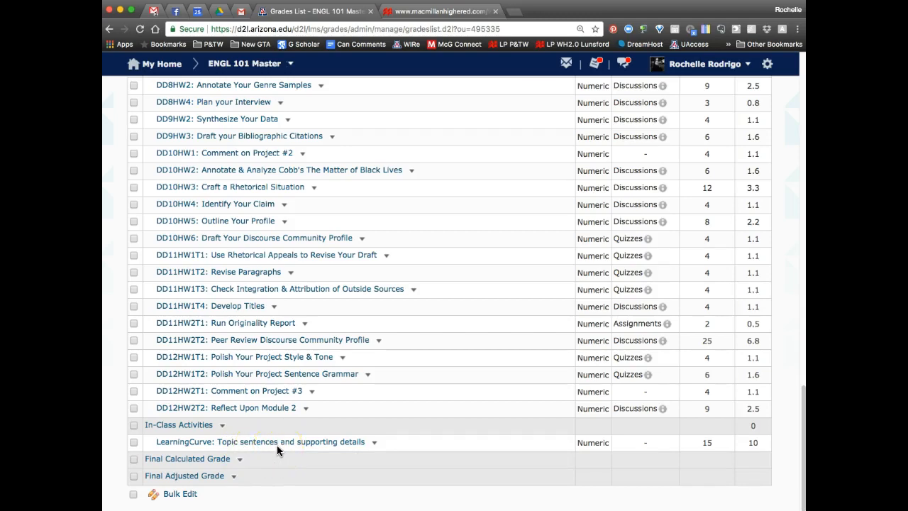
{"action": "scroll", "coordinate": [276, 448], "scroll_direction": "up", "scroll_amount": 20}
{"action": "scroll", "coordinate": [277, 450], "scroll_direction": "down", "scroll_amount": 20}
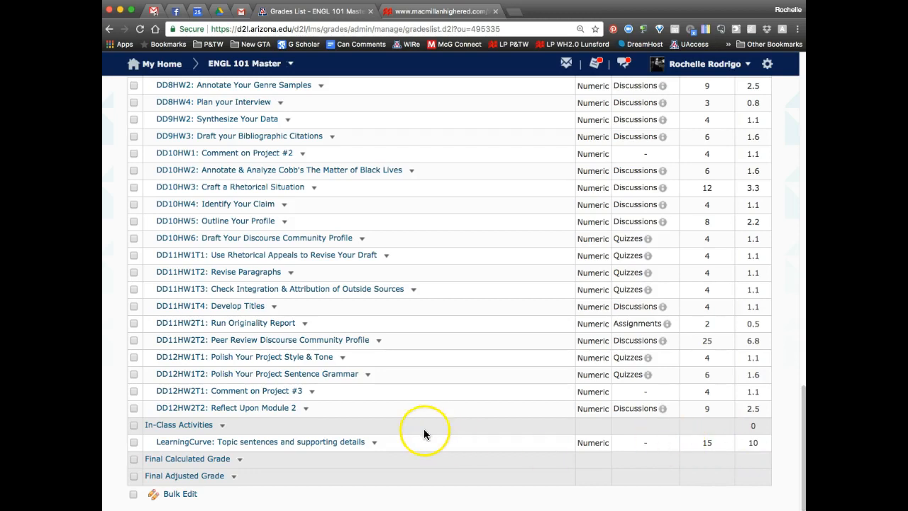
Rename the In-Class Activities grade category as "WH2.0 Activities", save it, and return to its place in the grade list.
{"action": "left_click", "coordinate": [221, 426]}
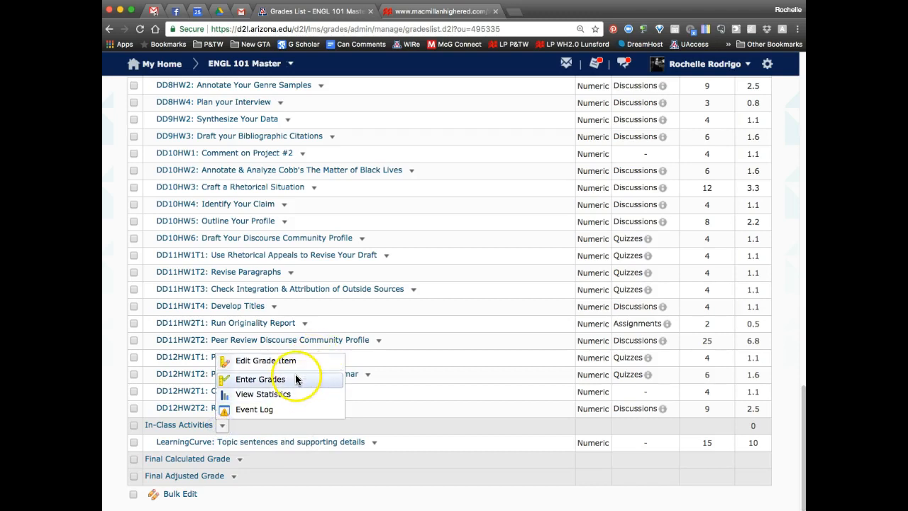
{"action": "left_click", "coordinate": [291, 361]}
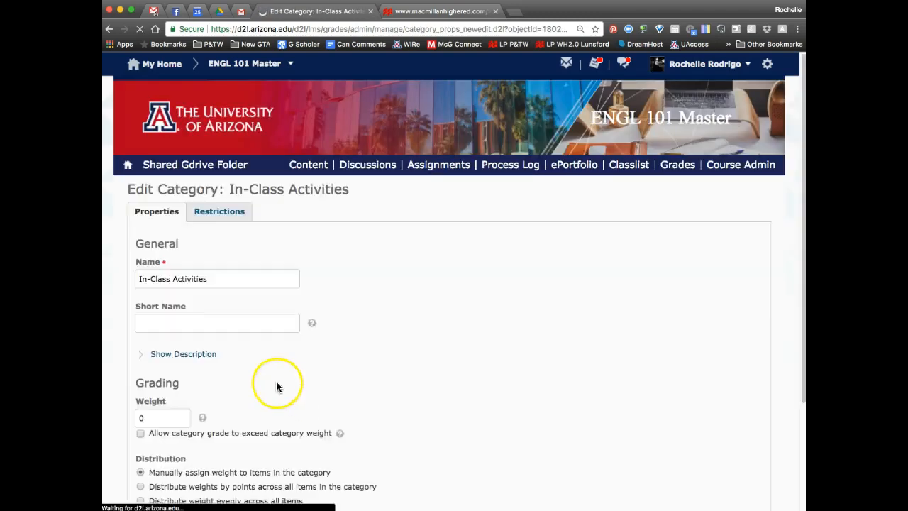
{"action": "key", "text": "super+a"}
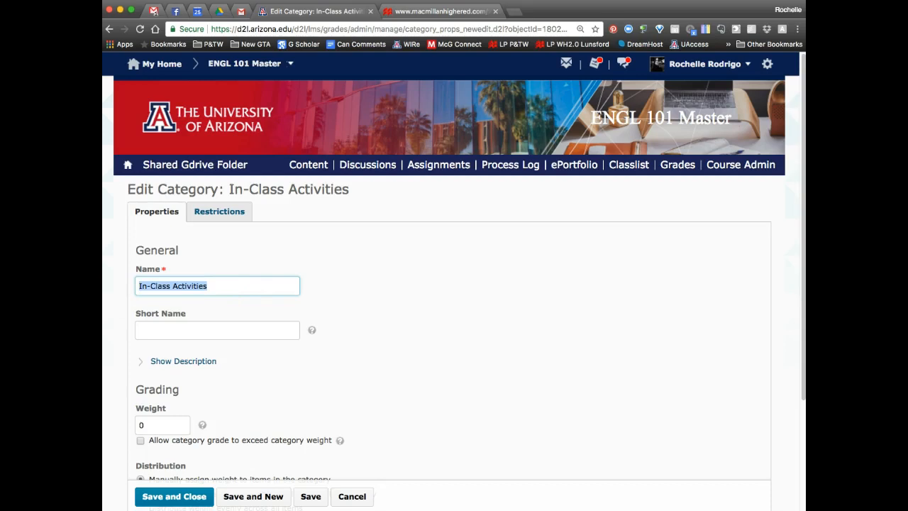
{"action": "type", "text": "WH2.0"}
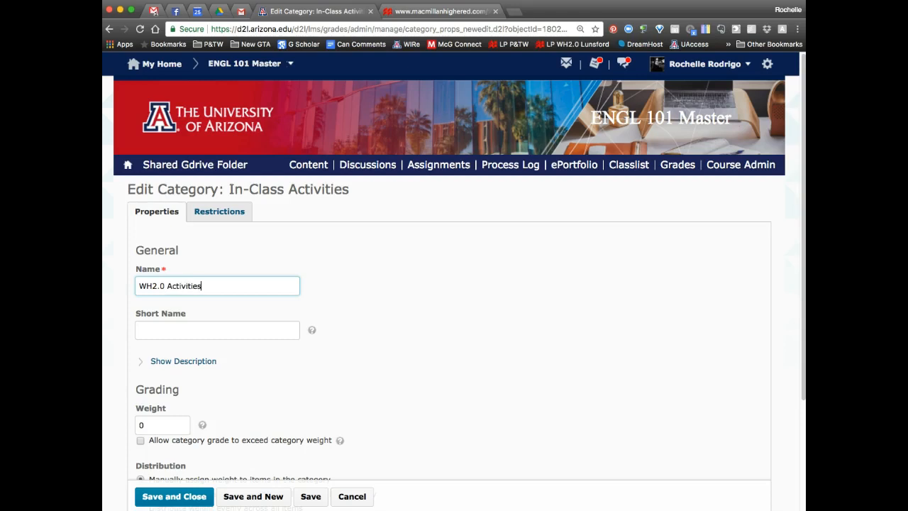
{"action": "left_click", "coordinate": [192, 495]}
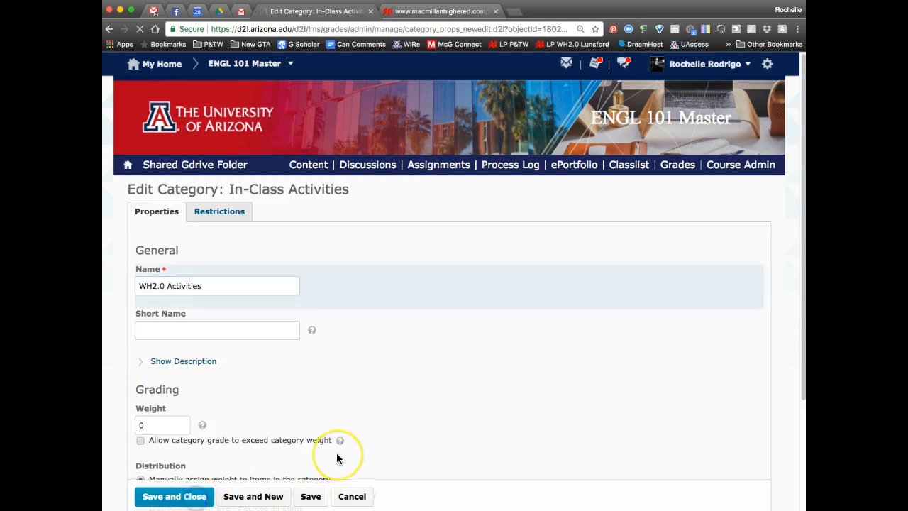
{"action": "scroll", "coordinate": [336, 453], "scroll_direction": "down", "scroll_amount": 20}
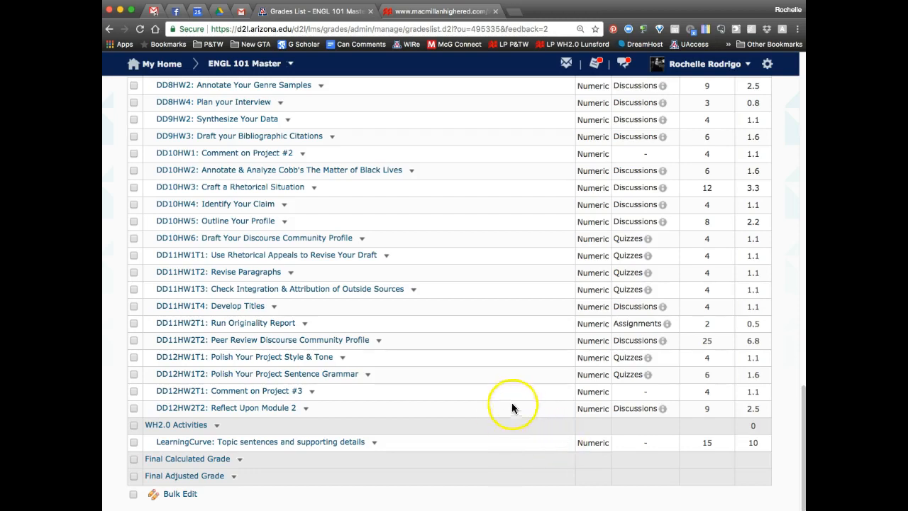
Switch between the Writer's Help 2.0 video prompt page and the D2L grade list to compare them, ending in D2L.
{"action": "left_click", "coordinate": [422, 12]}
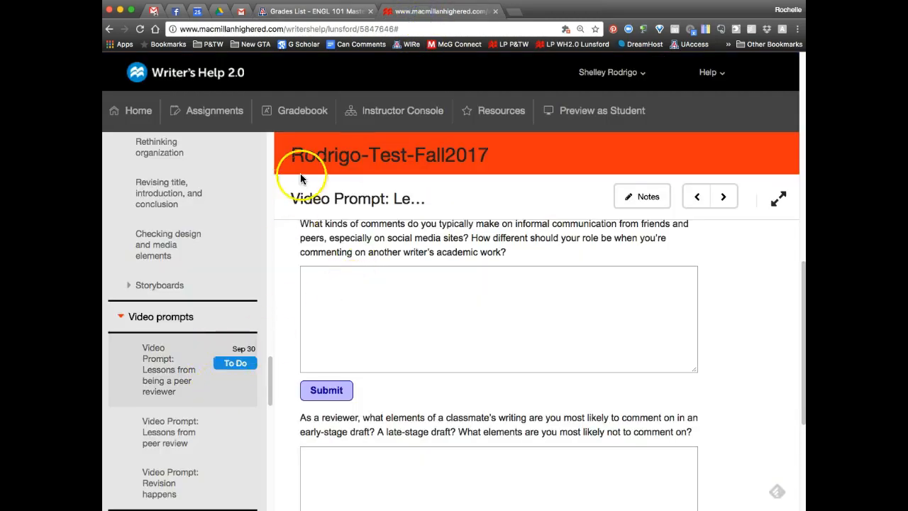
{"action": "left_click", "coordinate": [324, 11]}
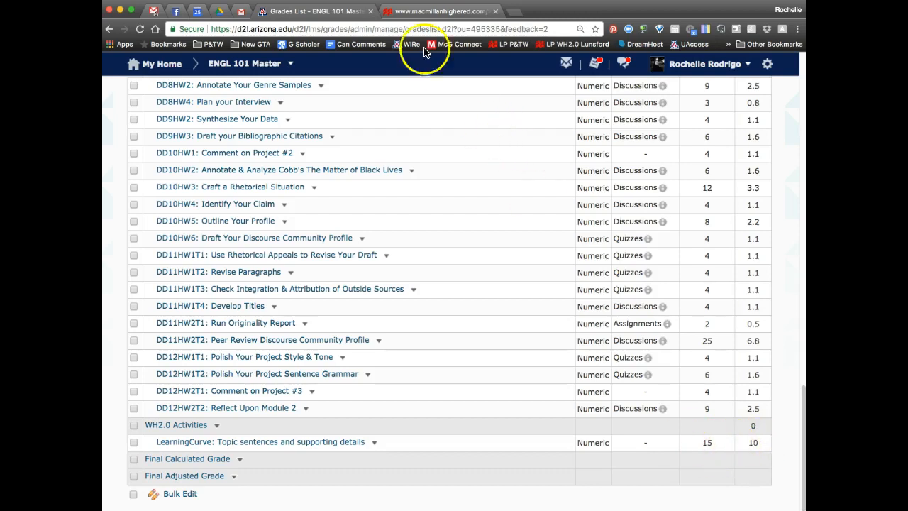
{"action": "left_click", "coordinate": [413, 11]}
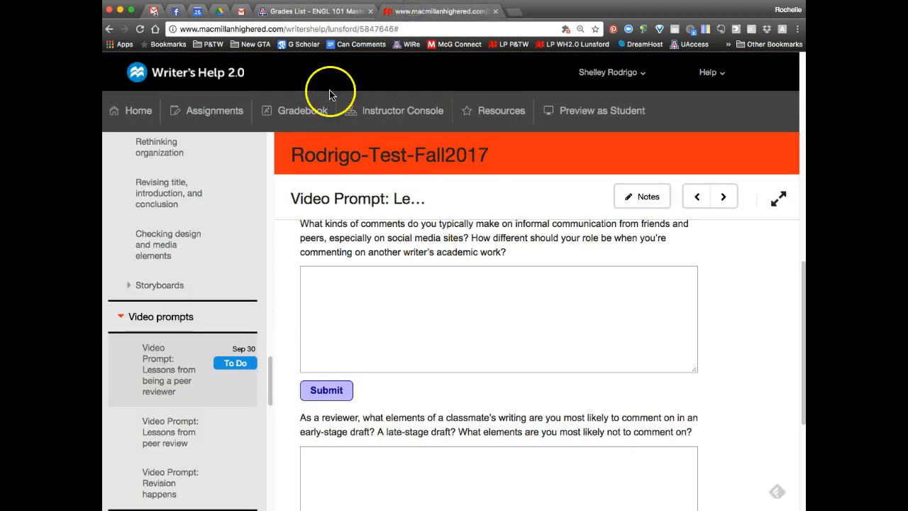
{"action": "left_click", "coordinate": [306, 12]}
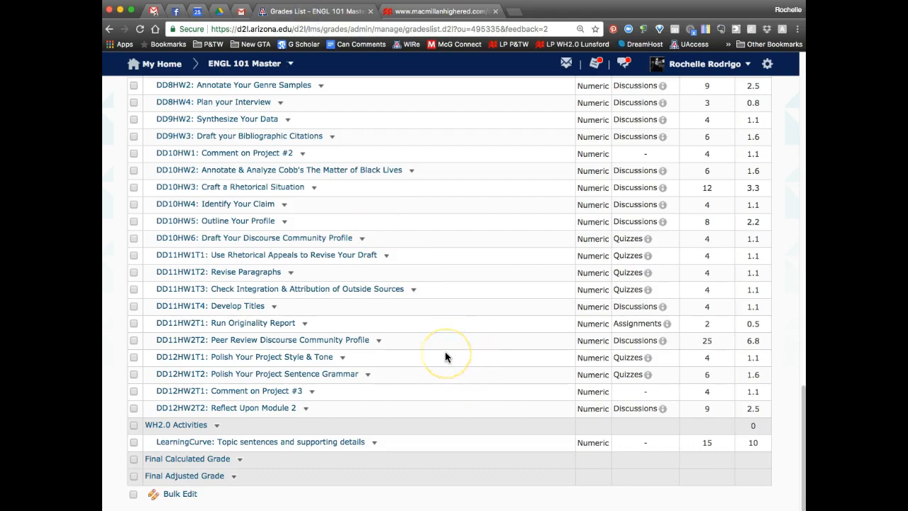